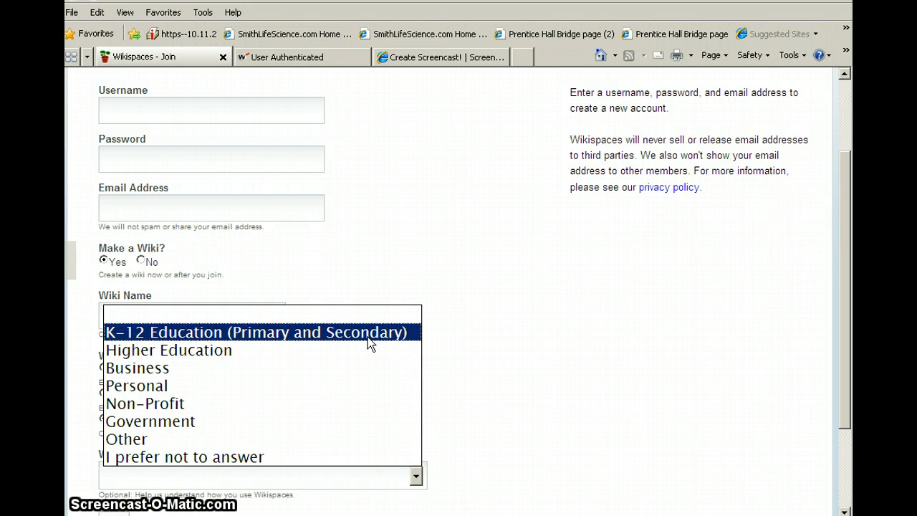
# - Leave the Wikispaces join form and sign in to the existing account with its username and password
pyautogui.click(499, 351)
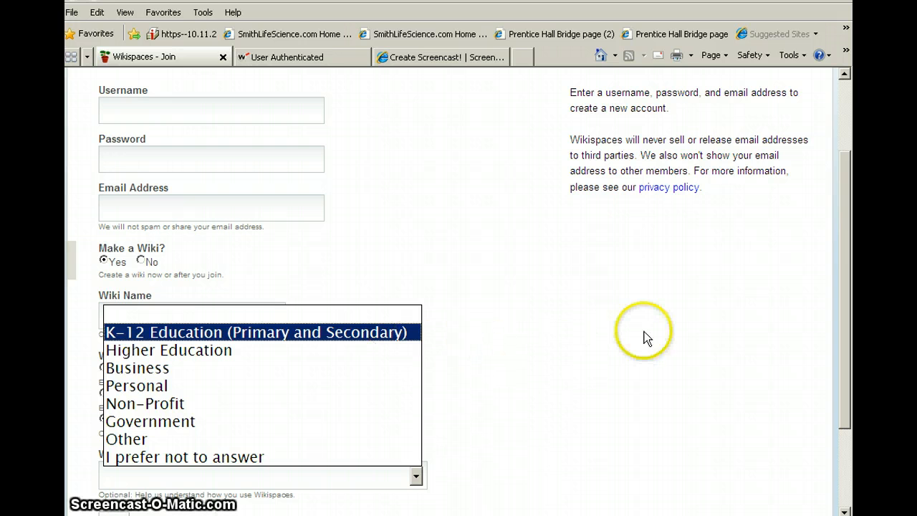
pyautogui.moveTo(842, 274); pyautogui.dragTo(841, 164)
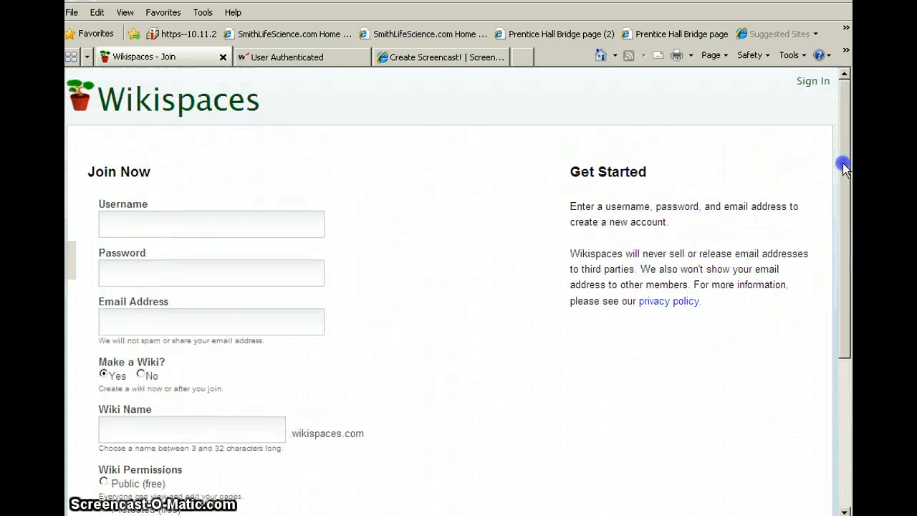
pyautogui.click(815, 82)
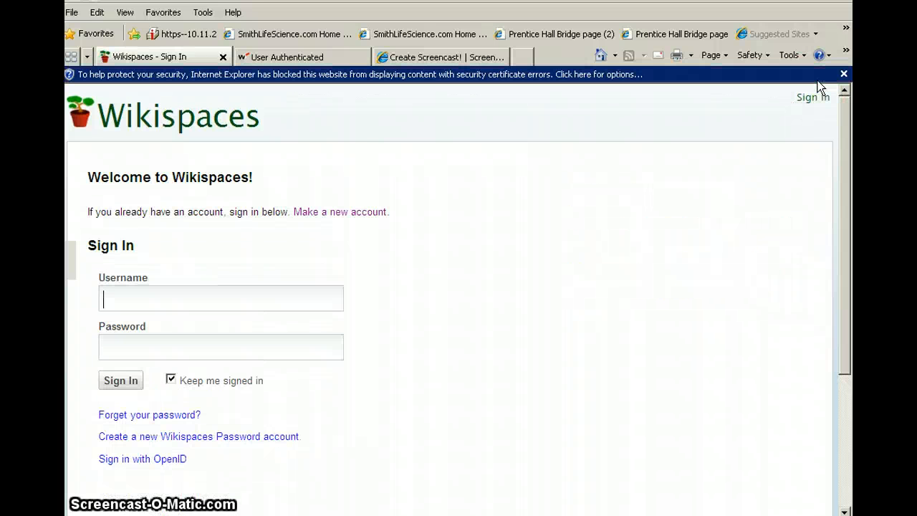
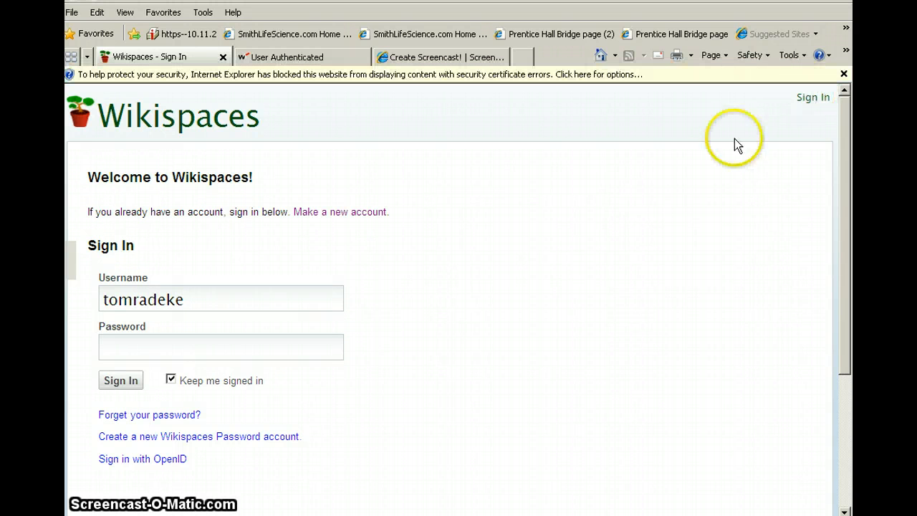
pyautogui.click(121, 346)
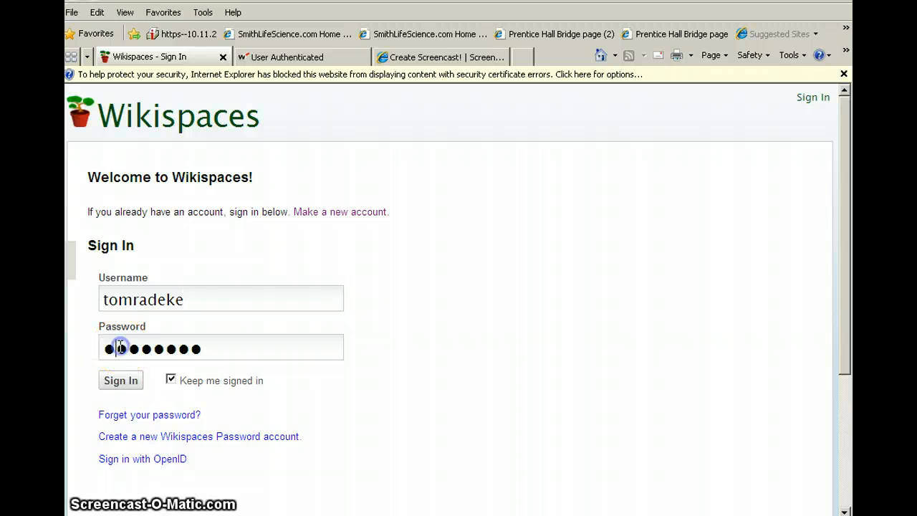
pyautogui.click(107, 386)
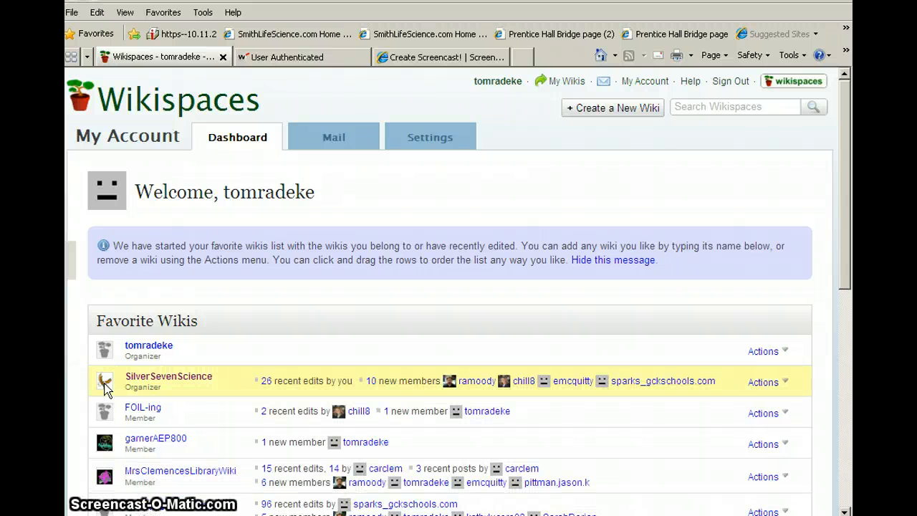
# - Open the SilverSevenScience wiki's Look and Feel settings from its management page and examine the theme, stylesheet and logo options
pyautogui.click(159, 382)
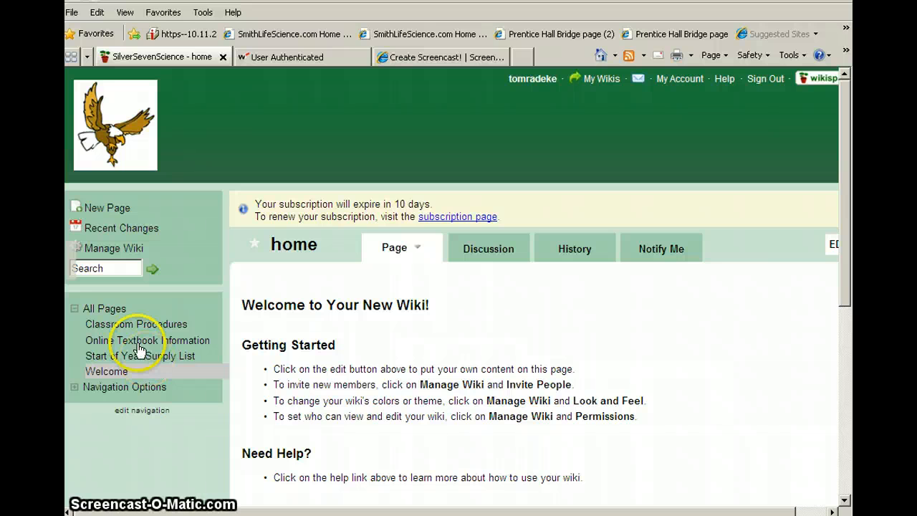
pyautogui.click(129, 251)
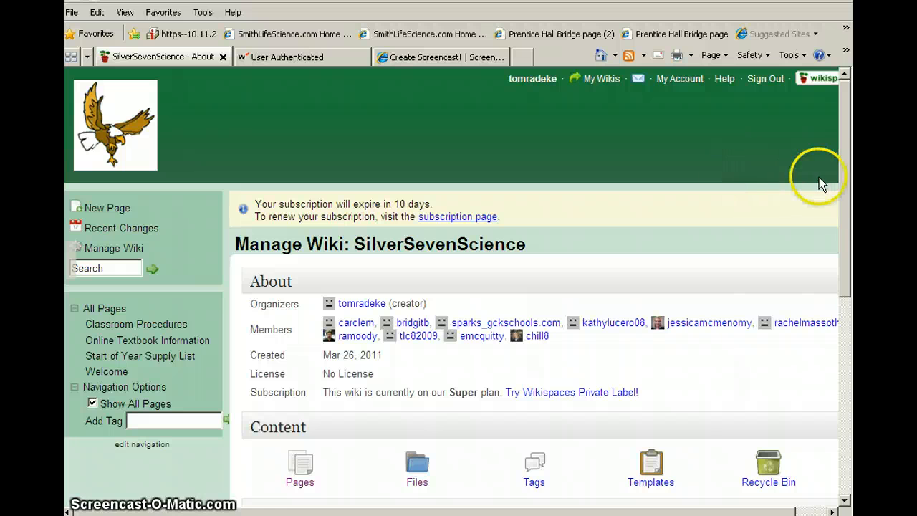
pyautogui.moveTo(839, 178); pyautogui.dragTo(846, 335)
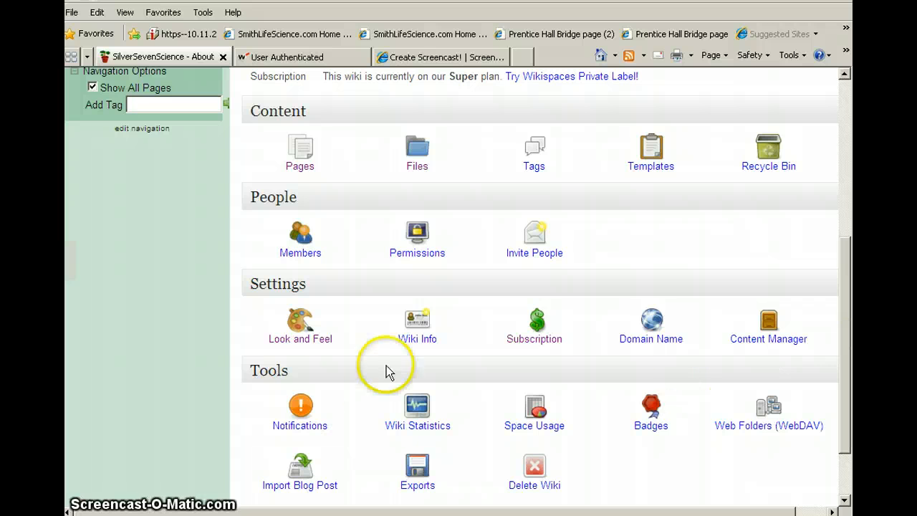
pyautogui.click(285, 340)
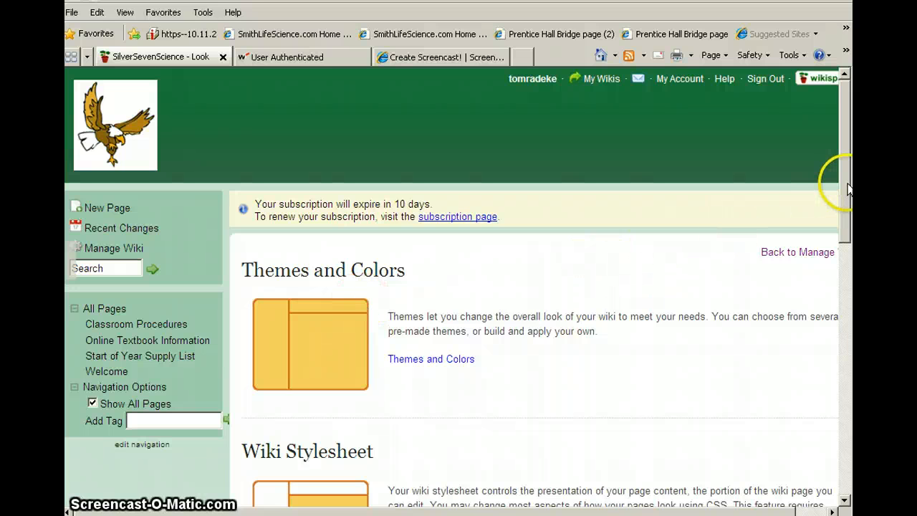
pyautogui.moveTo(845, 184); pyautogui.dragTo(848, 337)
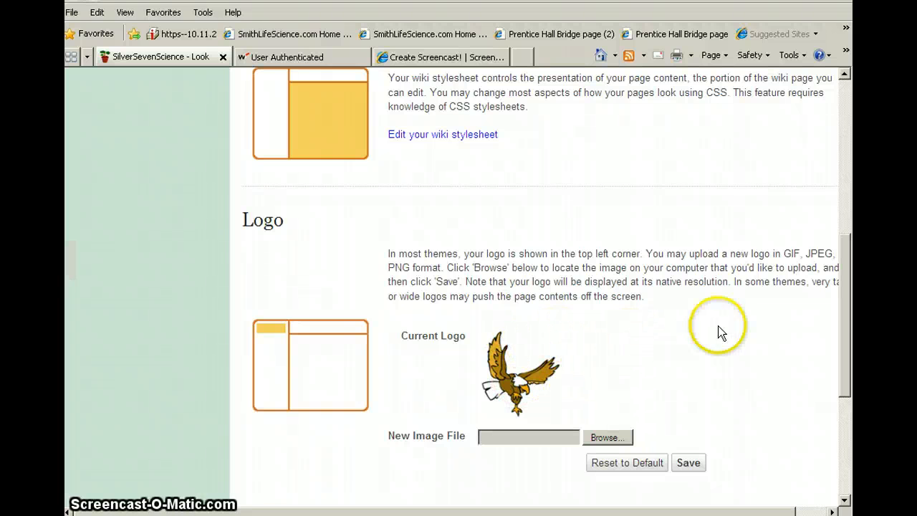
pyautogui.moveTo(839, 311); pyautogui.dragTo(800, 163)
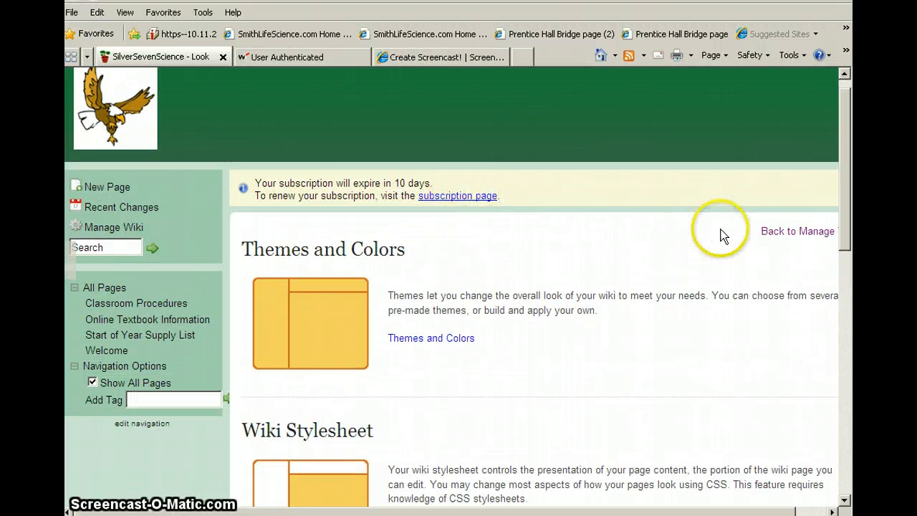
# - Open the wiki's Files page from its management page, bring up the file chooser for an upload and cancel it
pyautogui.click(769, 234)
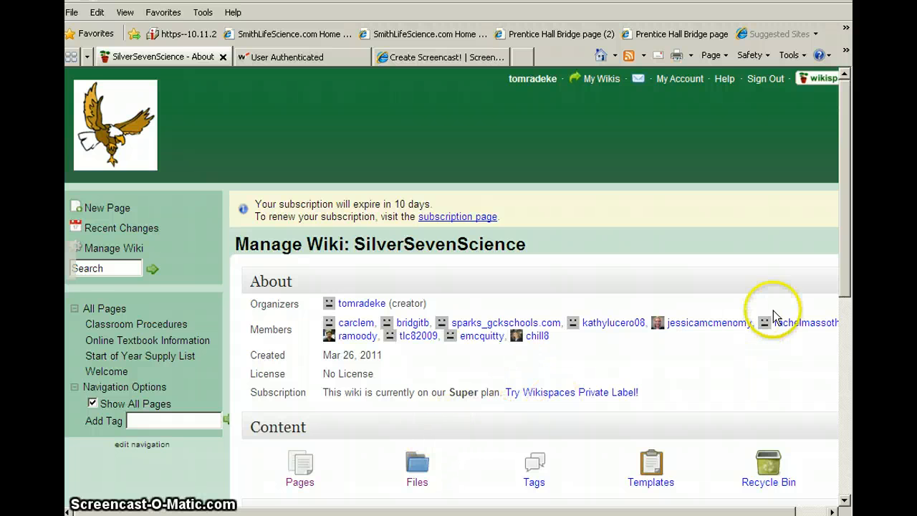
pyautogui.moveTo(843, 266); pyautogui.dragTo(842, 306)
pyautogui.click(417, 391)
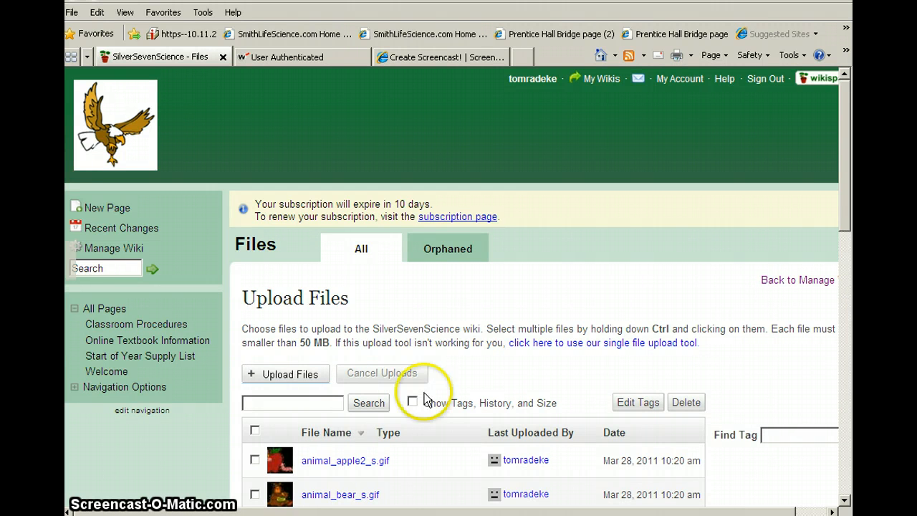
pyautogui.moveTo(845, 192); pyautogui.dragTo(847, 233)
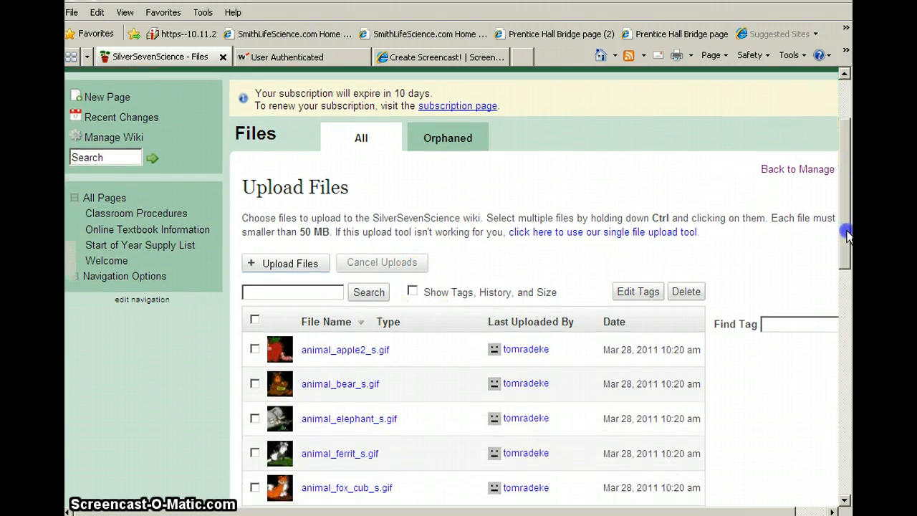
pyautogui.click(510, 317)
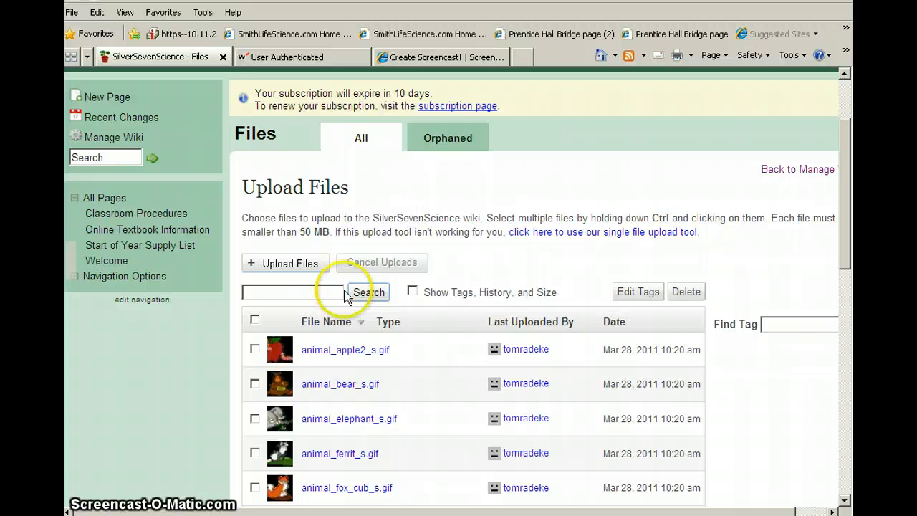
pyautogui.click(302, 267)
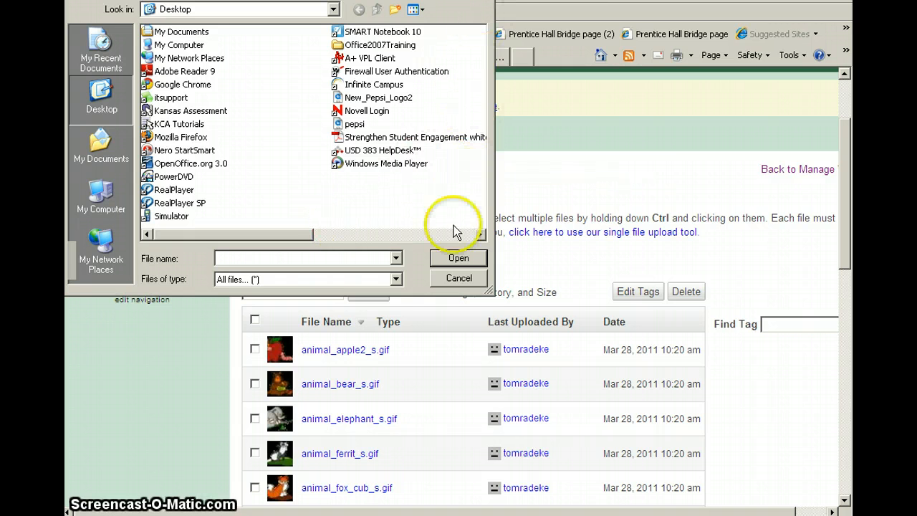
pyautogui.press('Escape')
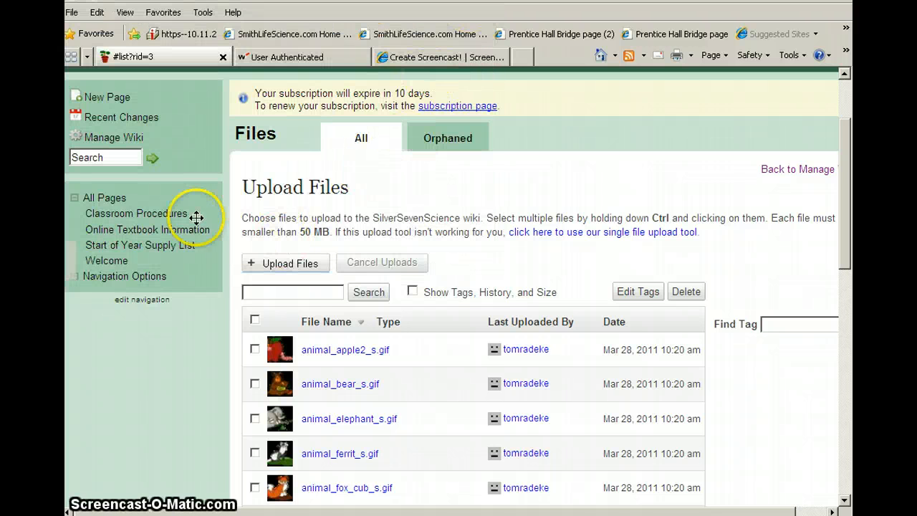
# - Return to the wiki's management page and open the form for making a new page
pyautogui.click(134, 141)
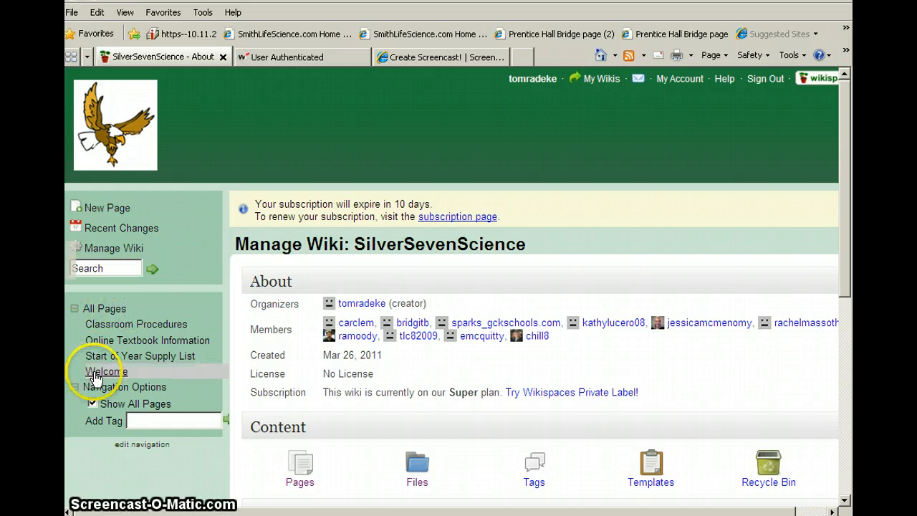
pyautogui.click(113, 212)
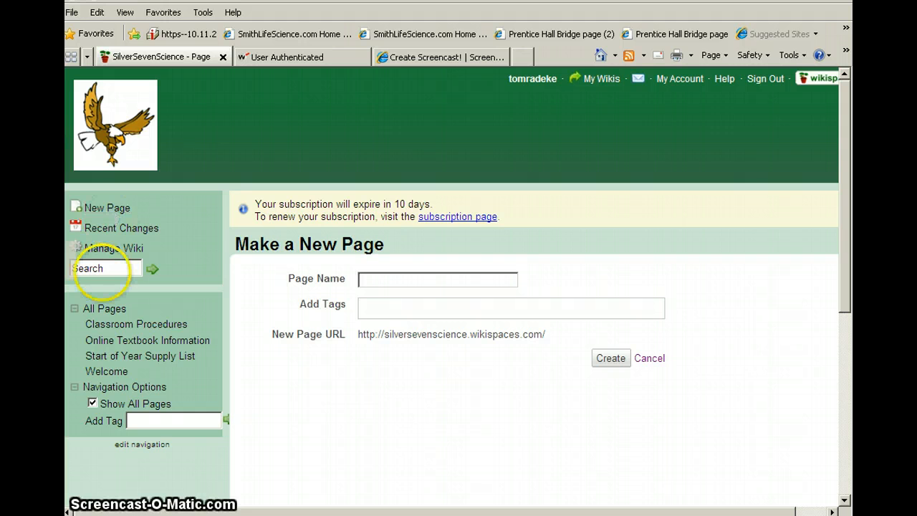
# - Open the Welcome page in the editor, ignoring the recovered draft, and leave the editor without saving
pyautogui.click(99, 371)
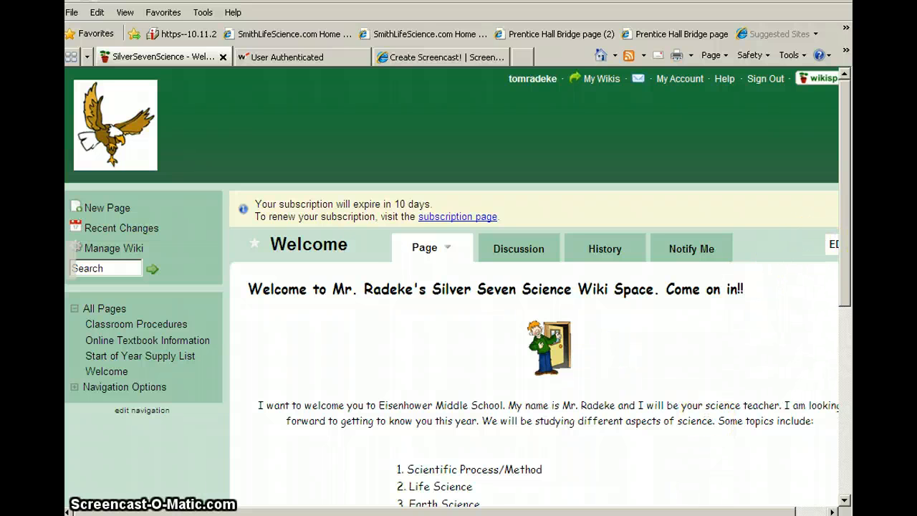
pyautogui.moveTo(696, 506); pyautogui.dragTo(729, 508)
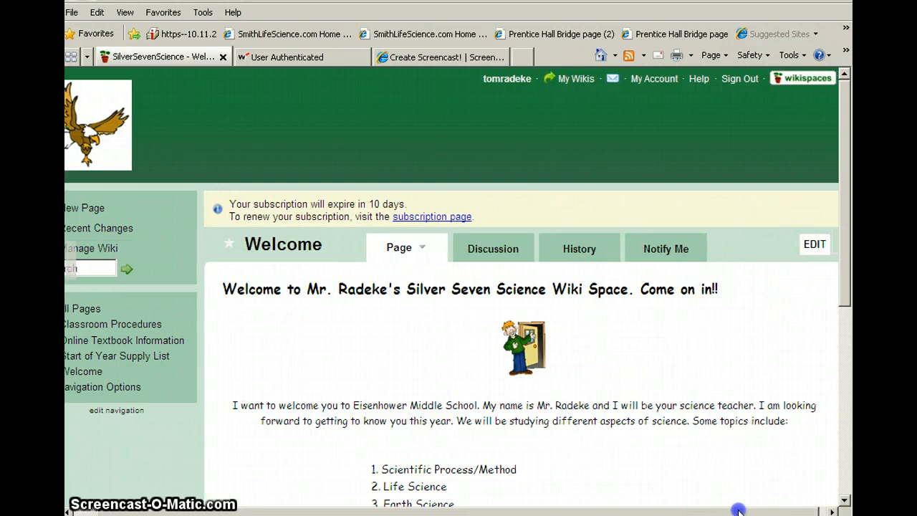
pyautogui.click(811, 243)
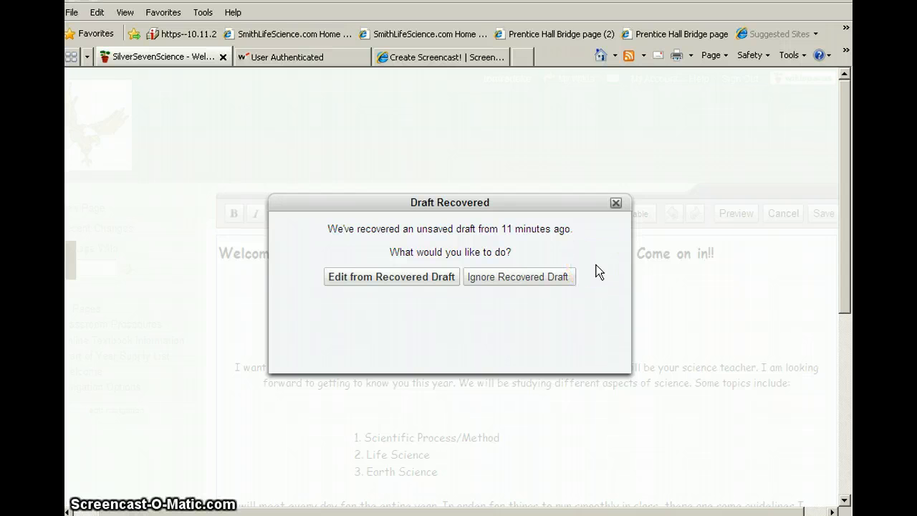
pyautogui.click(541, 279)
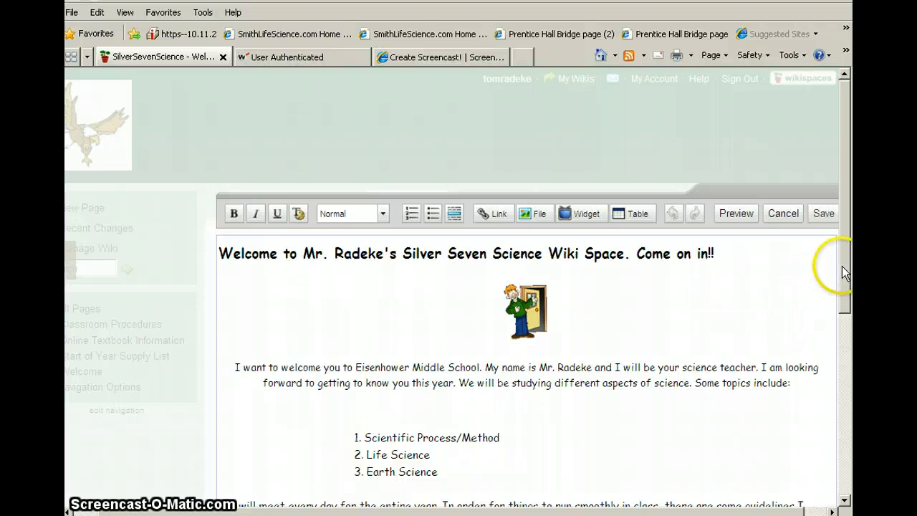
pyautogui.moveTo(845, 282); pyautogui.dragTo(847, 325)
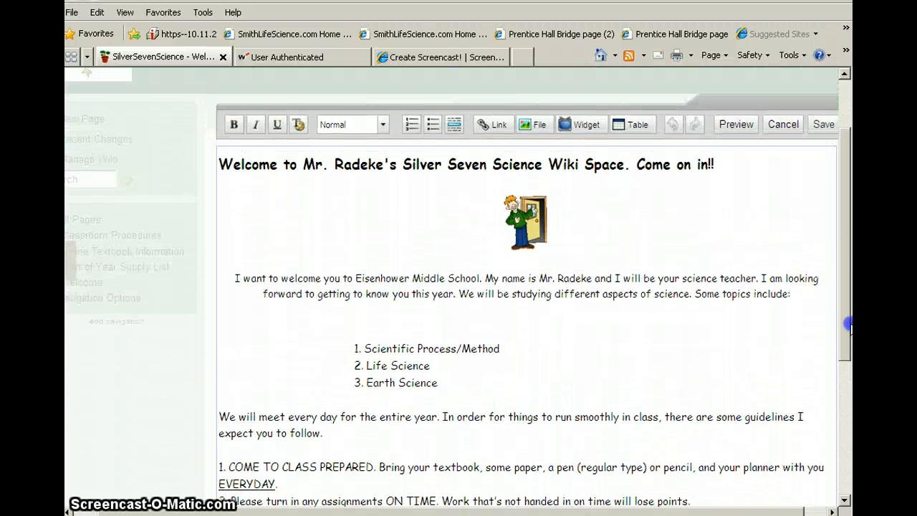
pyautogui.click(782, 136)
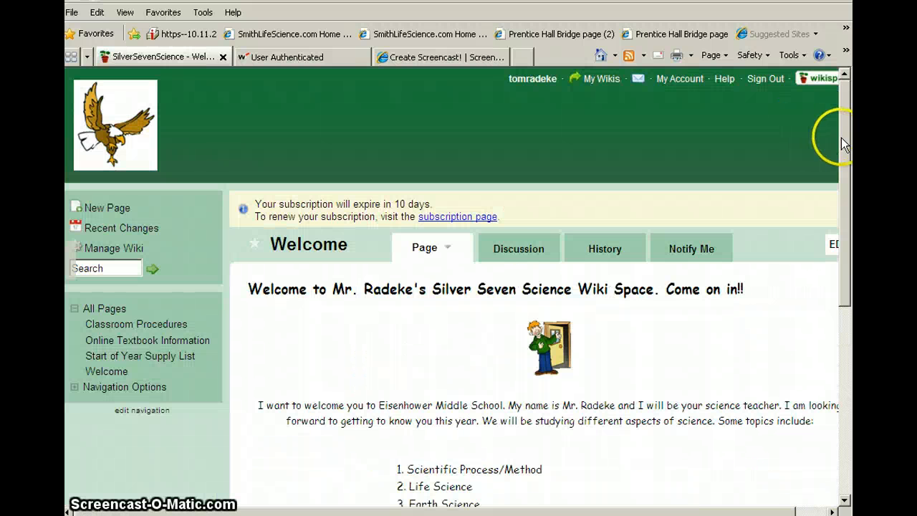
# - Look over the Welcome page's content and the materials and requirements on the Classroom Procedures page
pyautogui.moveTo(846, 148); pyautogui.dragTo(846, 226)
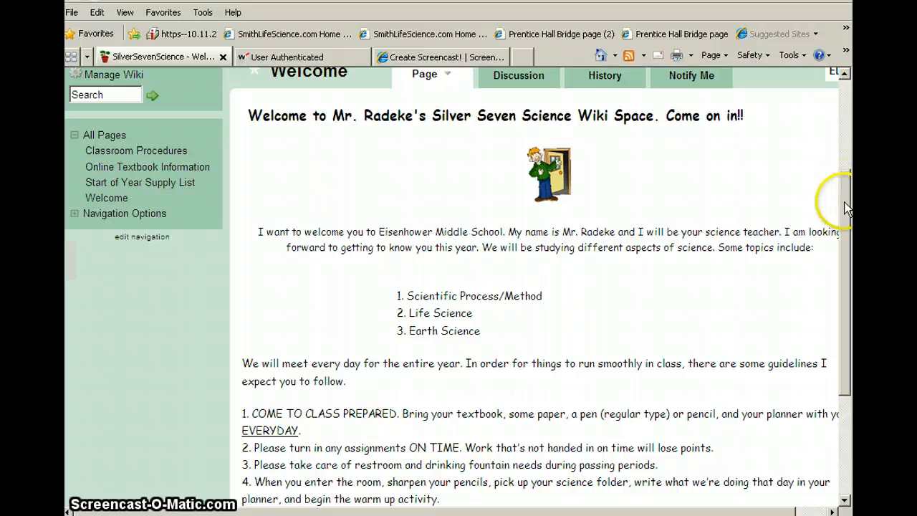
pyautogui.moveTo(849, 192); pyautogui.dragTo(821, 150)
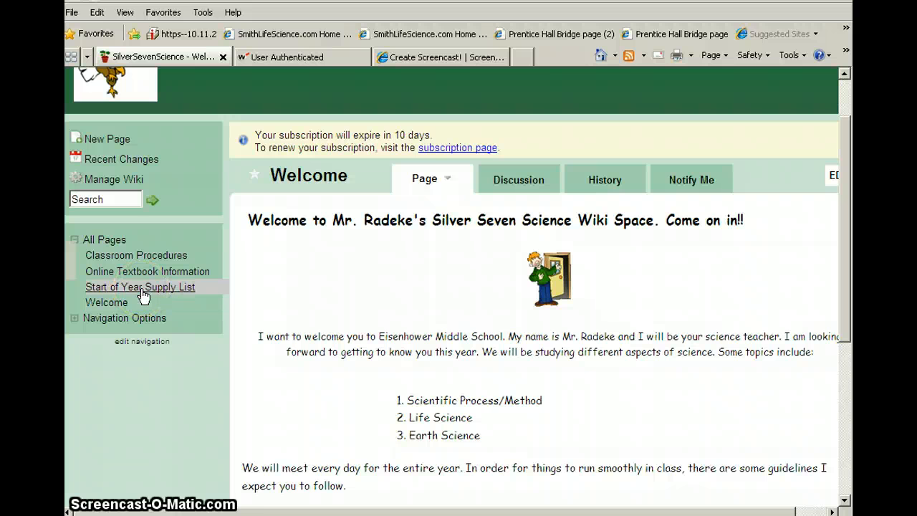
pyautogui.click(135, 259)
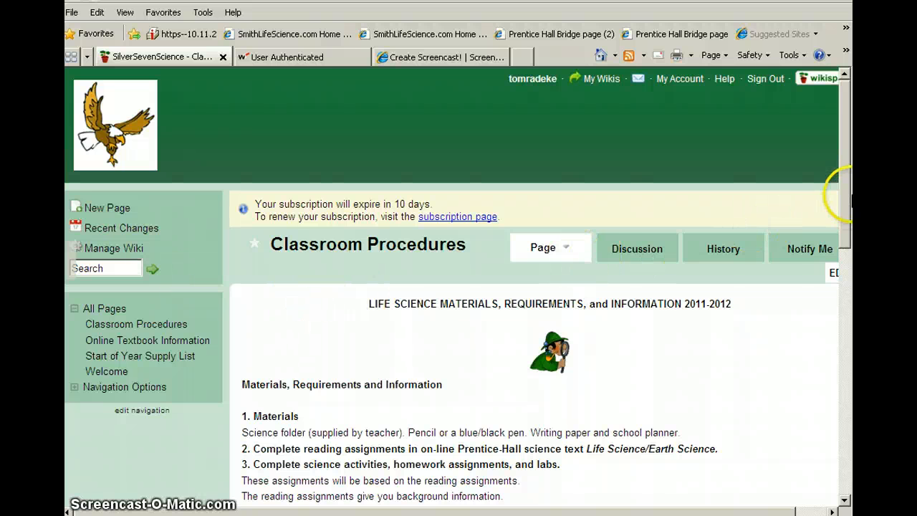
pyautogui.moveTo(847, 195); pyautogui.dragTo(848, 228)
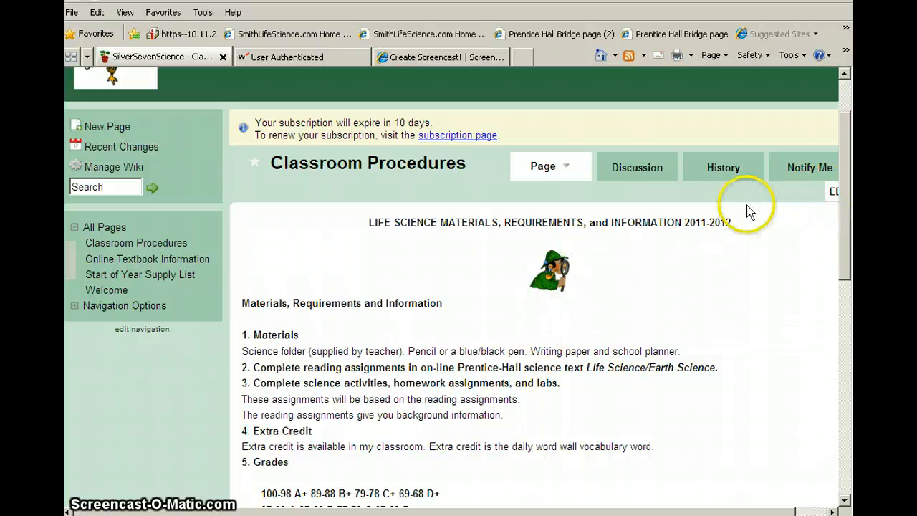
# - In the Classroom Procedures page editor, embed animal_fox_cub_s.gif after the last classroom rule and delete the image again
pyautogui.click(831, 191)
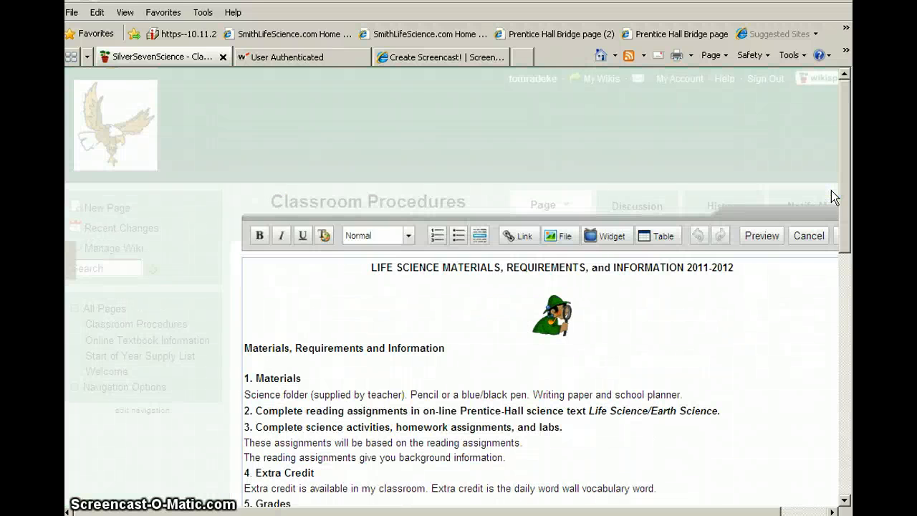
pyautogui.click(562, 238)
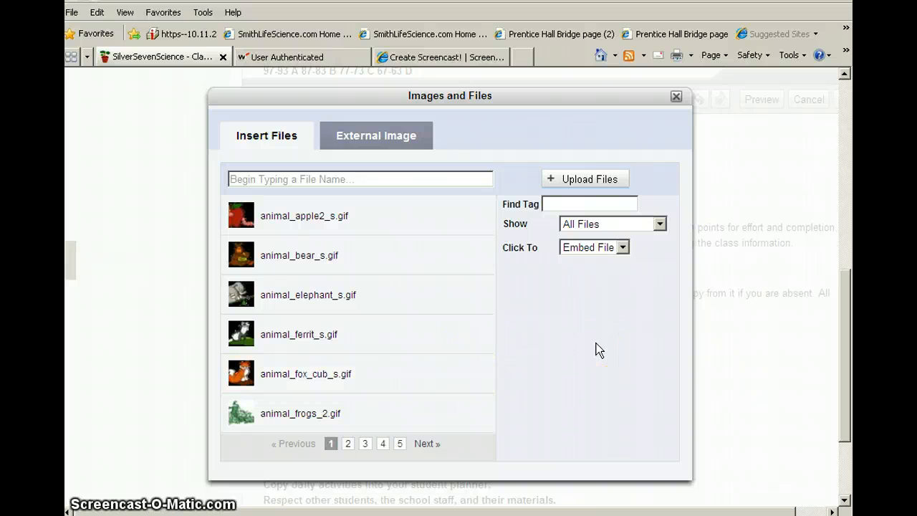
pyautogui.click(328, 371)
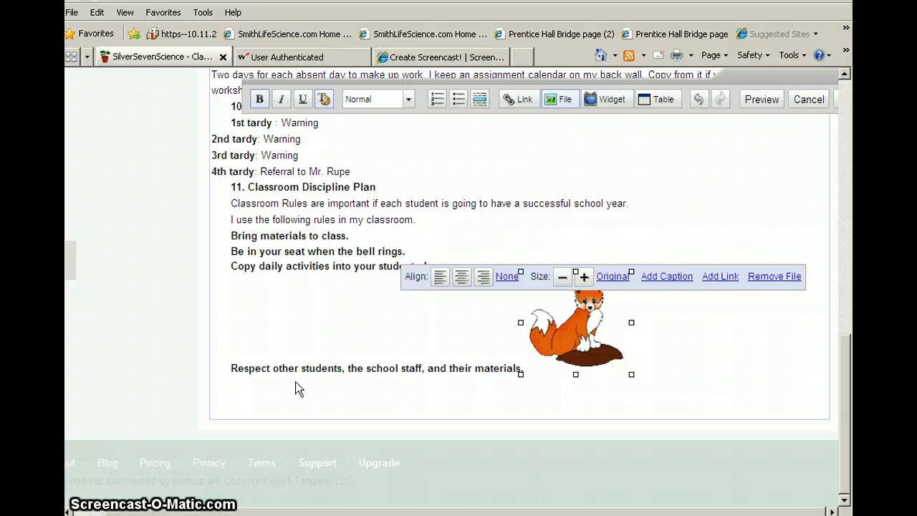
pyautogui.press('Delete')
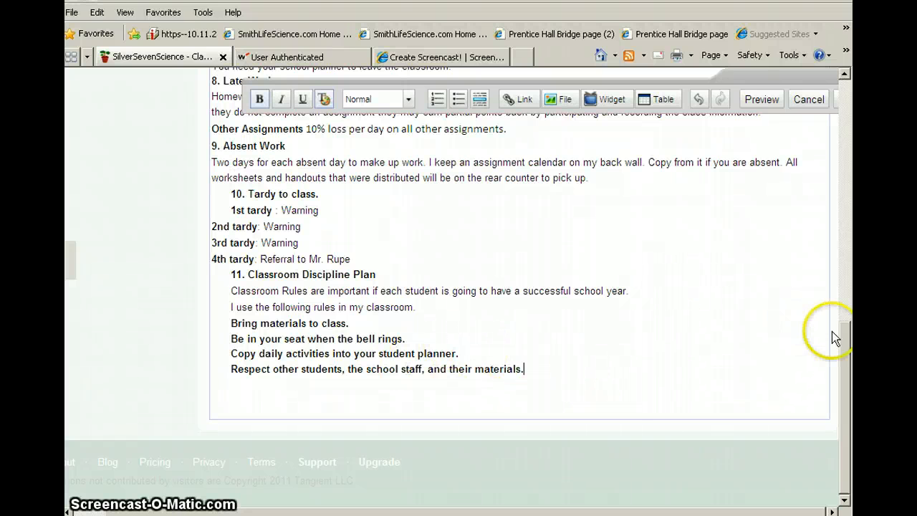
# - Leave the Classroom Procedures editor without saving and view the login directions on the Online Textbook Information page
pyautogui.moveTo(843, 329); pyautogui.dragTo(832, 133)
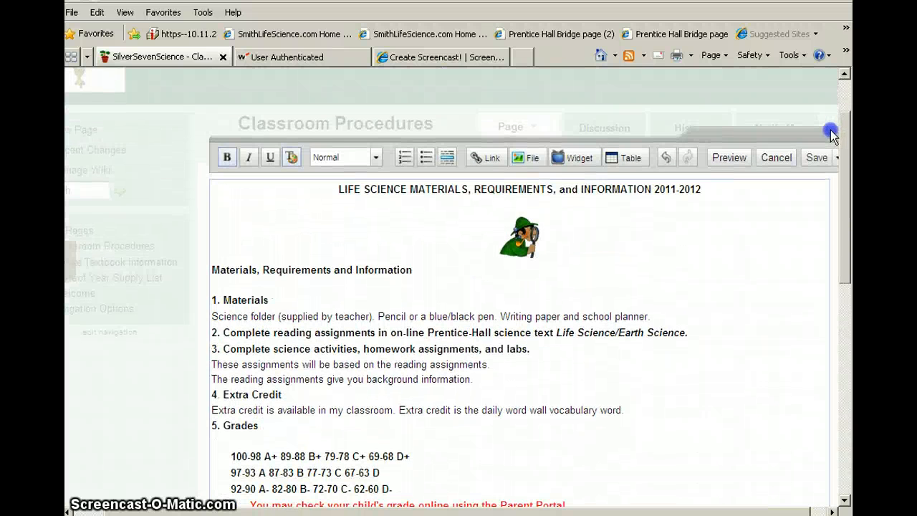
pyautogui.click(771, 160)
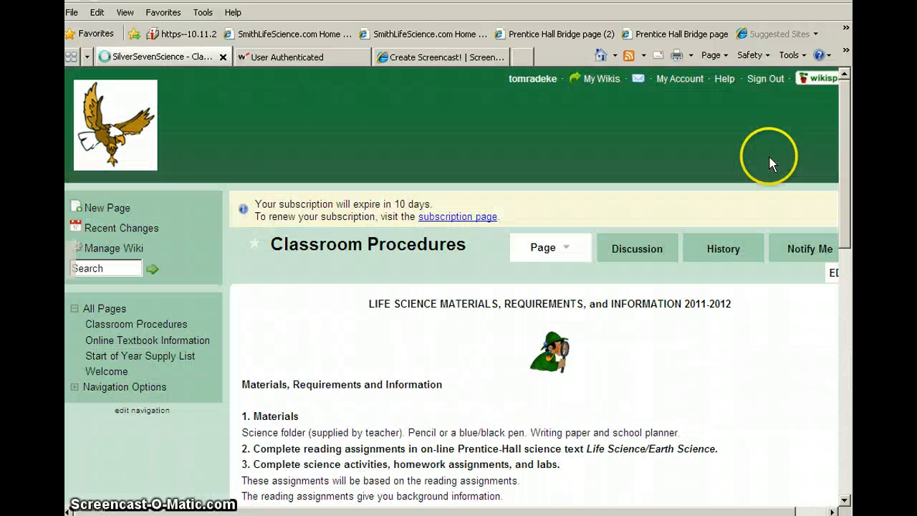
pyautogui.click(165, 344)
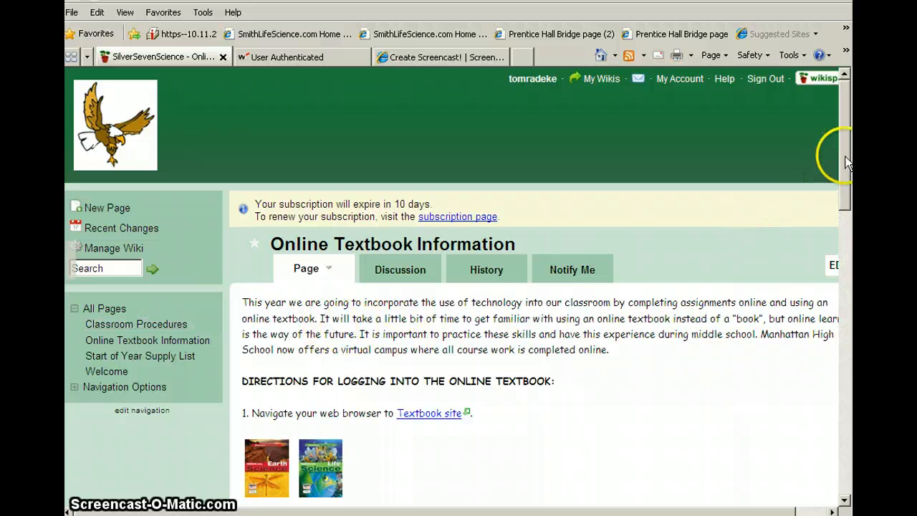
pyautogui.moveTo(845, 161); pyautogui.dragTo(848, 200)
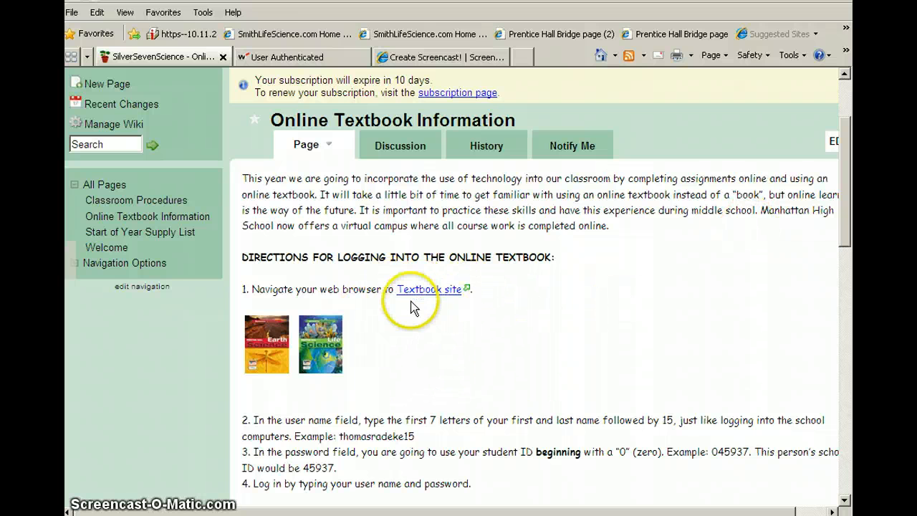
# - Review the link insertion options in the Online Textbook Information page editor and leave the editor without adding a link
pyautogui.click(831, 143)
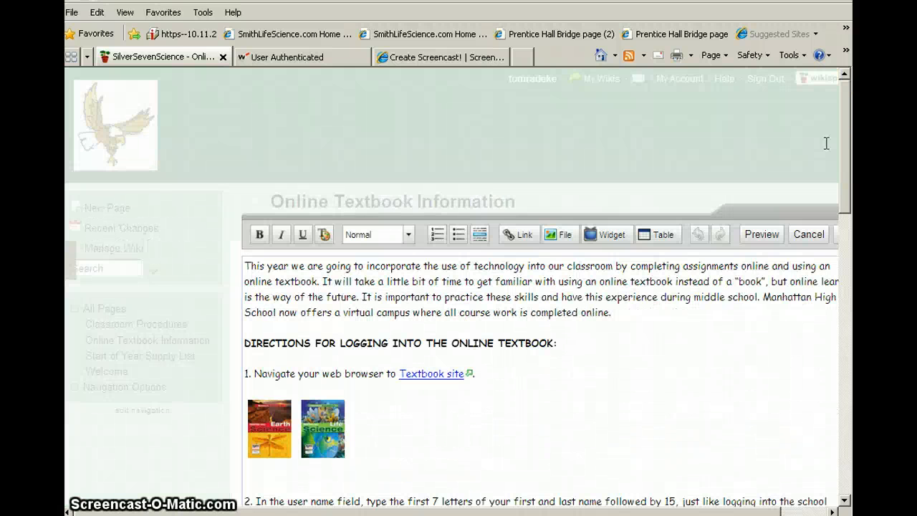
pyautogui.click(514, 236)
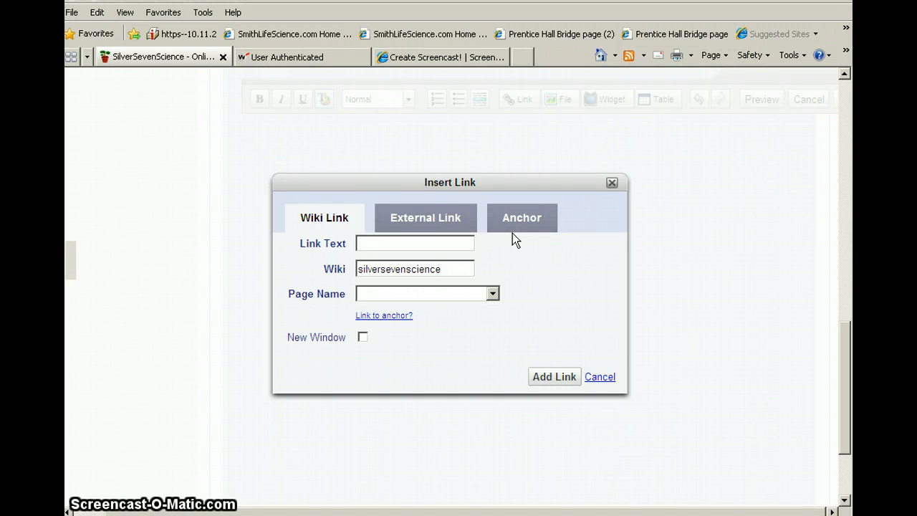
pyautogui.click(599, 378)
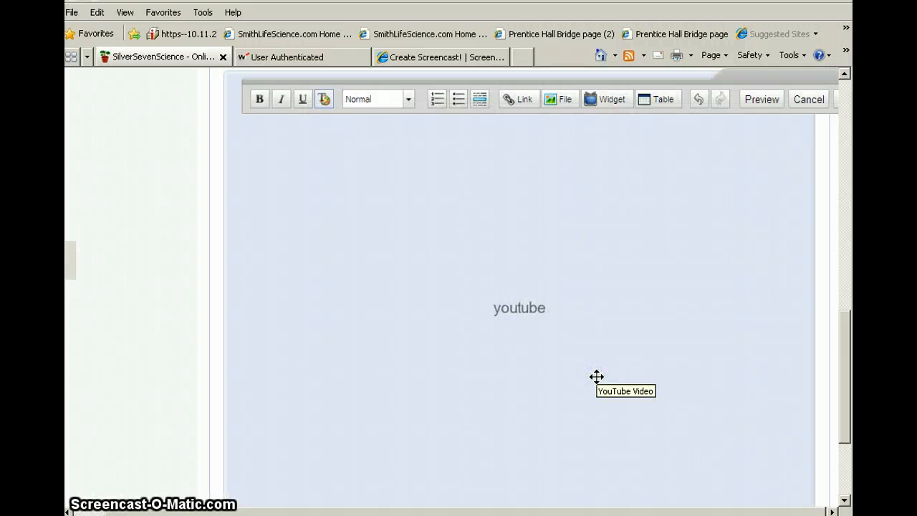
pyautogui.click(808, 103)
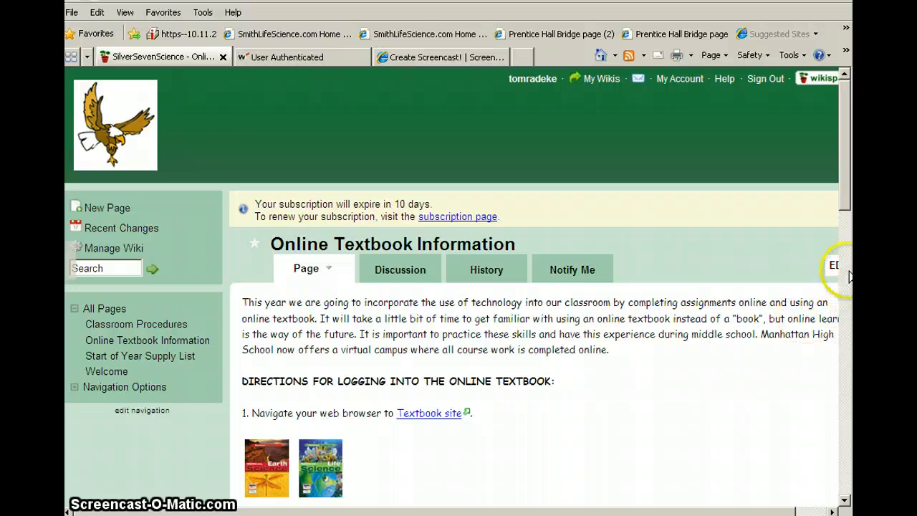
# - Examine the embedded YouTube video on the Online Textbook Information page
pyautogui.moveTo(842, 188); pyautogui.dragTo(846, 419)
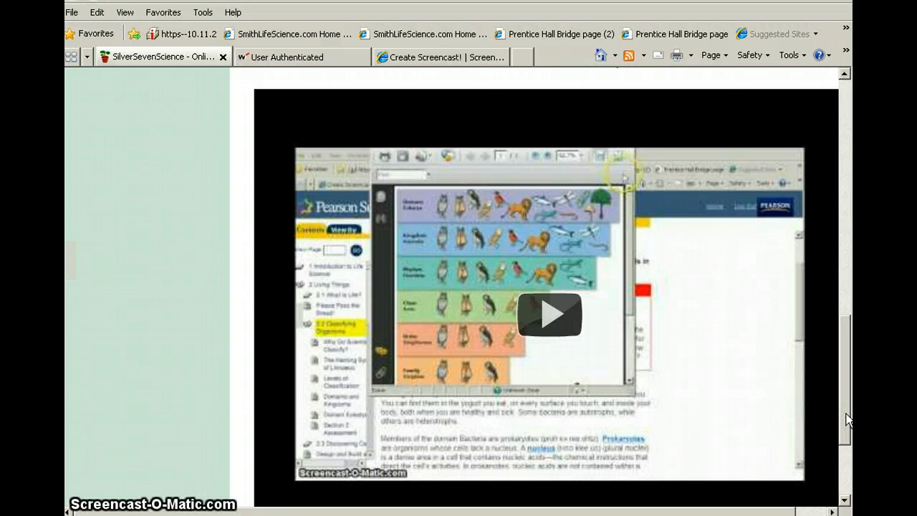
pyautogui.click(612, 350)
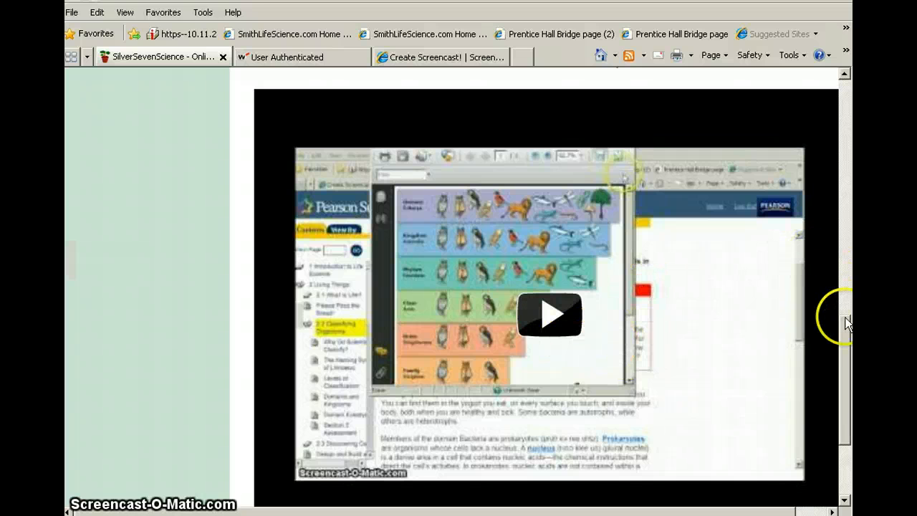
pyautogui.moveTo(845, 316); pyautogui.dragTo(839, 98)
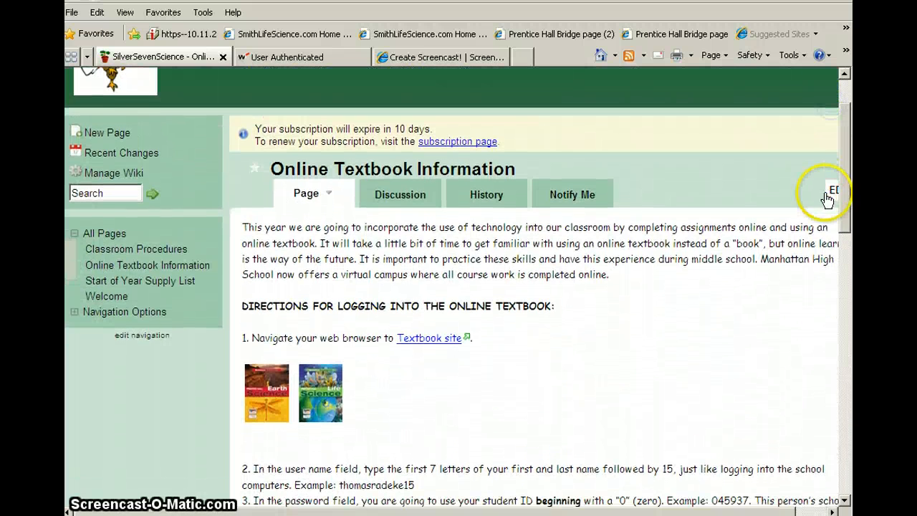
# - In the Online Textbook Information page editor, view the YouTube video widget's embedding instructions, then leave without embedding or saving anything
pyautogui.click(829, 195)
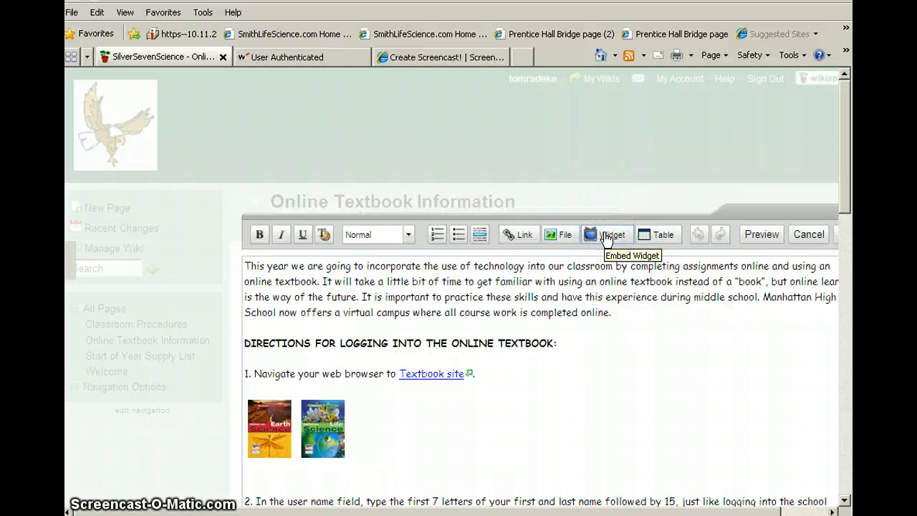
pyautogui.click(606, 236)
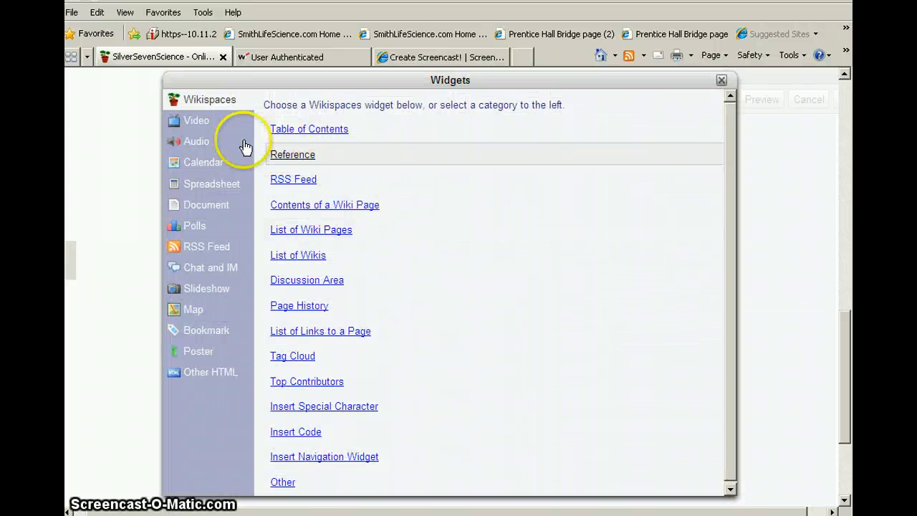
pyautogui.click(195, 123)
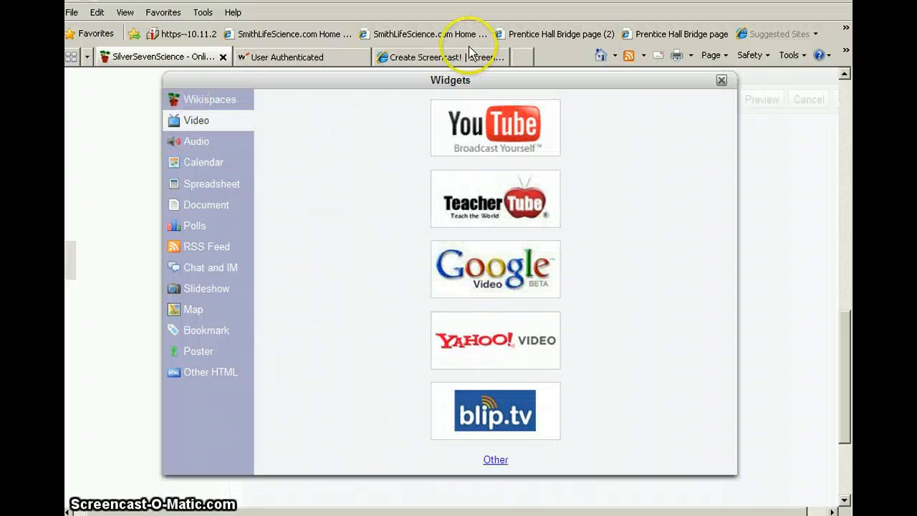
pyautogui.click(466, 129)
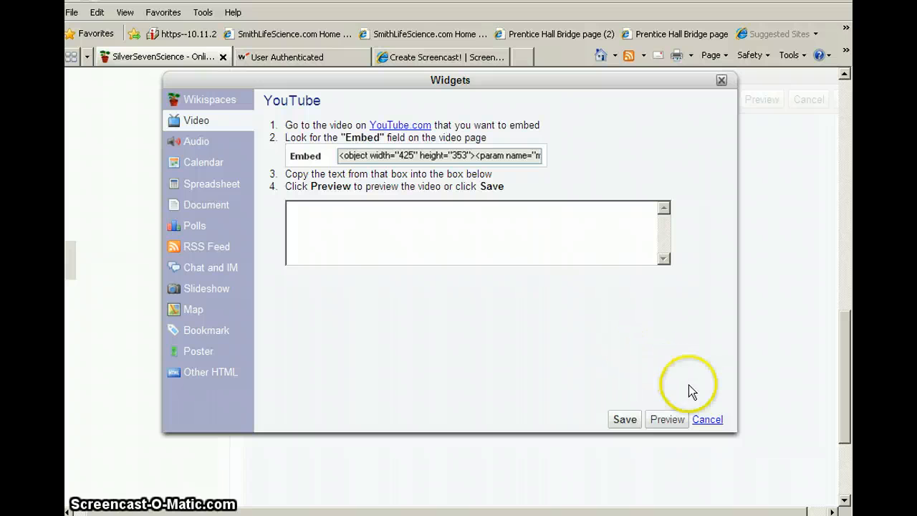
pyautogui.click(708, 421)
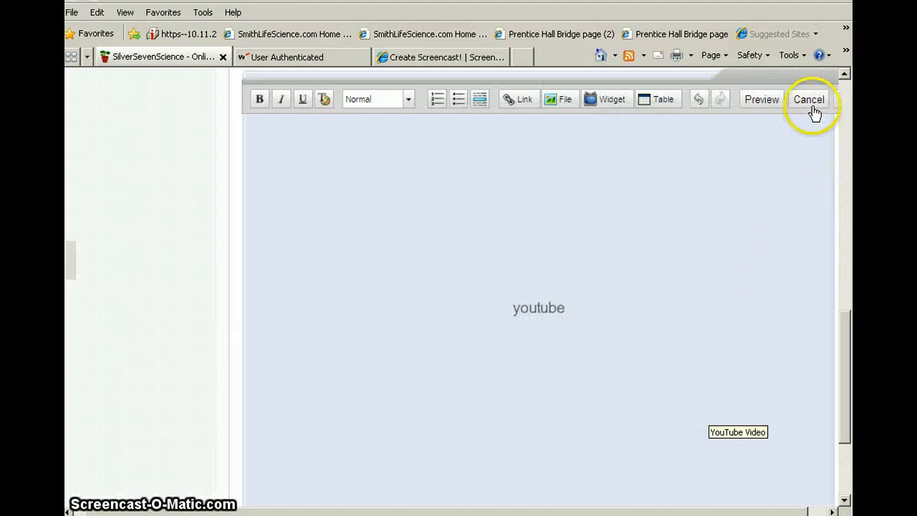
pyautogui.click(810, 100)
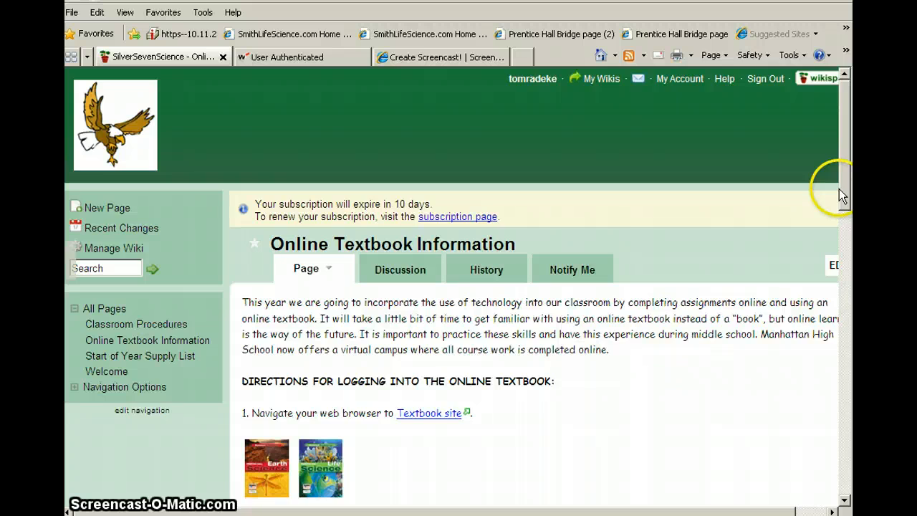
# - Open the Start of Year Supply List page and look through the supplies down to the PDF download link
pyautogui.moveTo(848, 197); pyautogui.dragTo(831, 222)
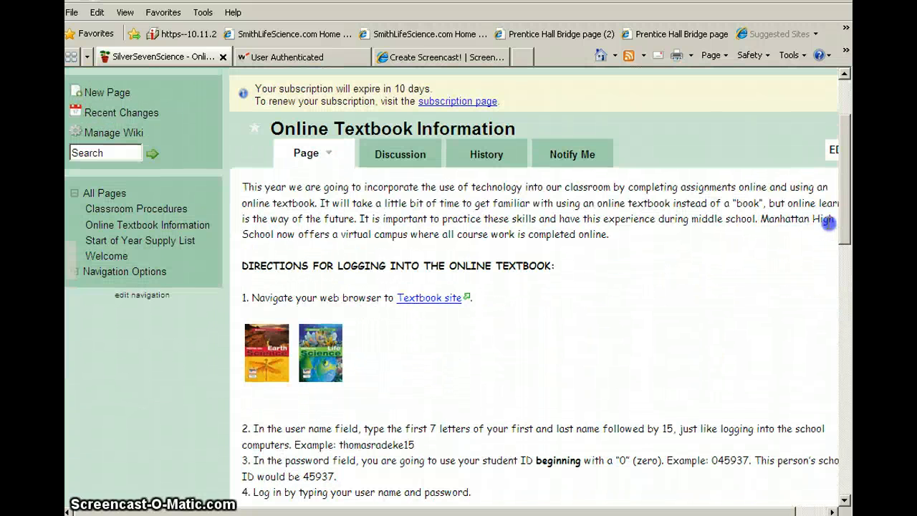
pyautogui.click(130, 244)
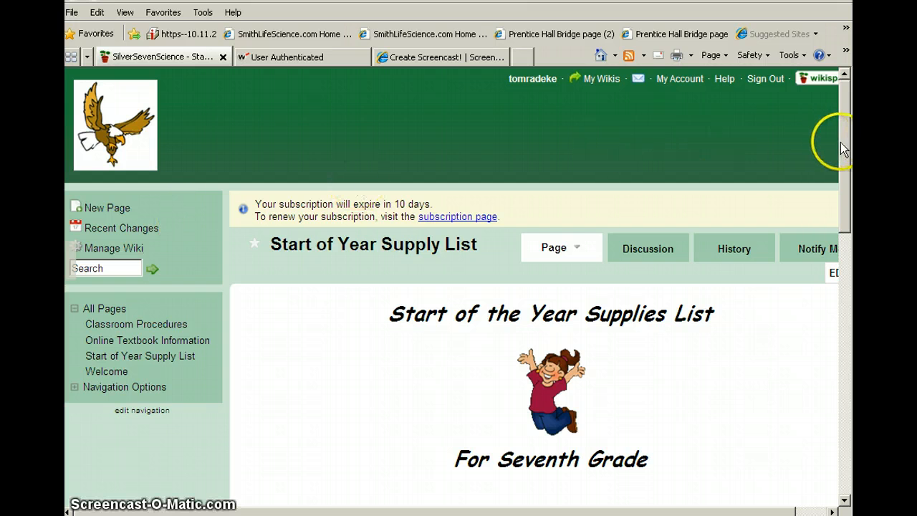
pyautogui.moveTo(846, 157); pyautogui.dragTo(847, 330)
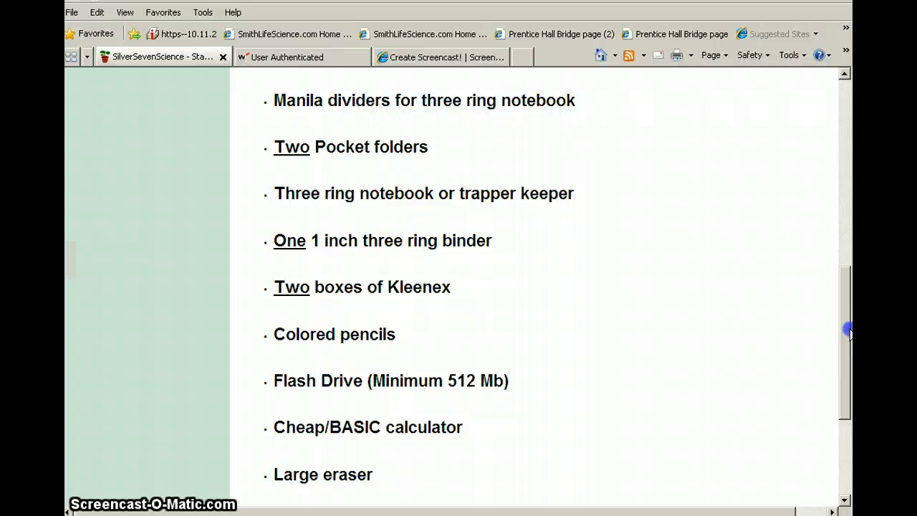
pyautogui.moveTo(848, 331); pyautogui.dragTo(839, 384)
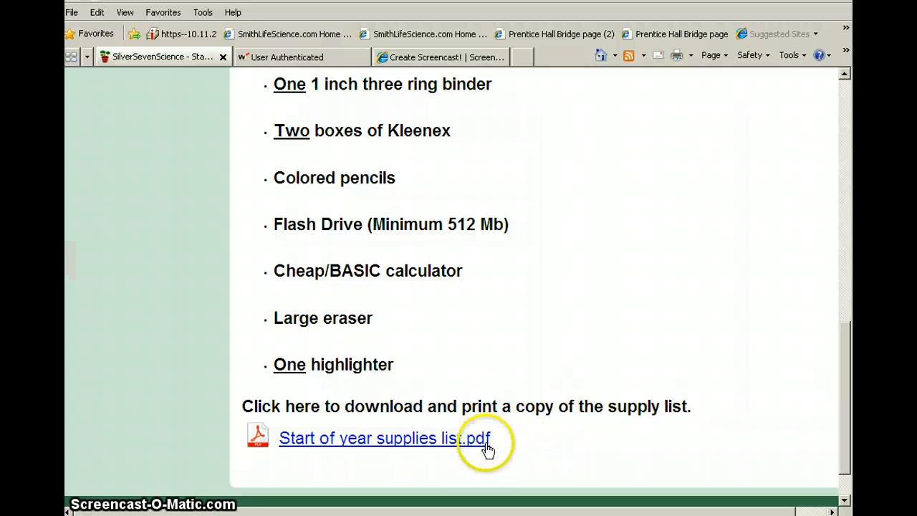
# - View the linked Start of year supplies list.pdf and return to the Start of Year Supply List page, keeping all tabs open
pyautogui.click(430, 440)
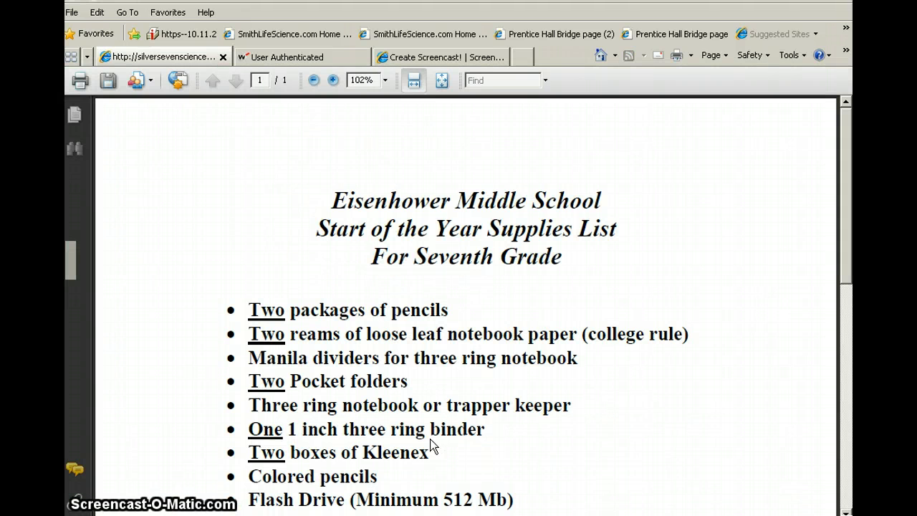
pyautogui.moveTo(837, 266); pyautogui.dragTo(833, 207)
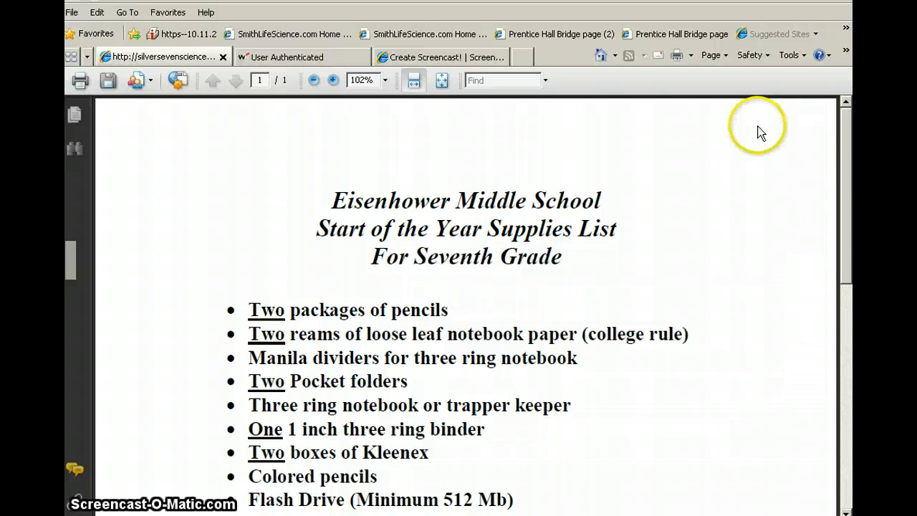
pyautogui.hotkey('alt', 'F4')
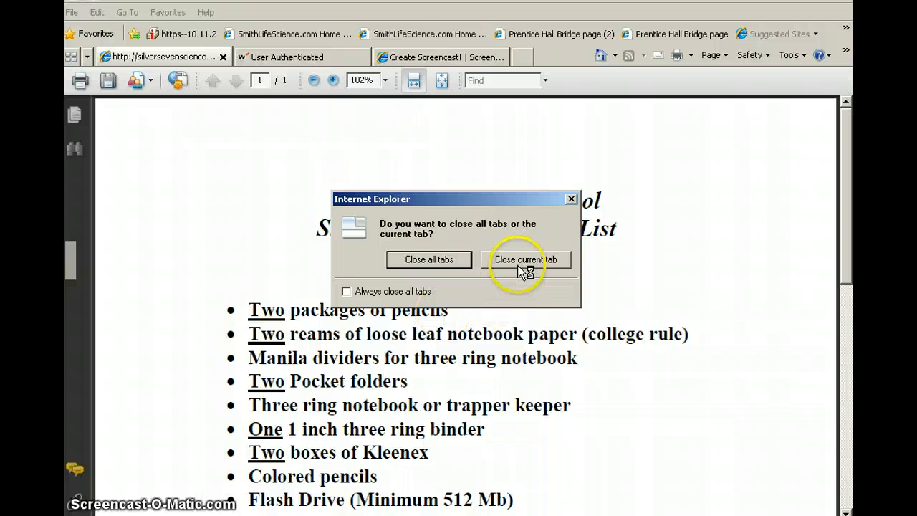
pyautogui.click(571, 198)
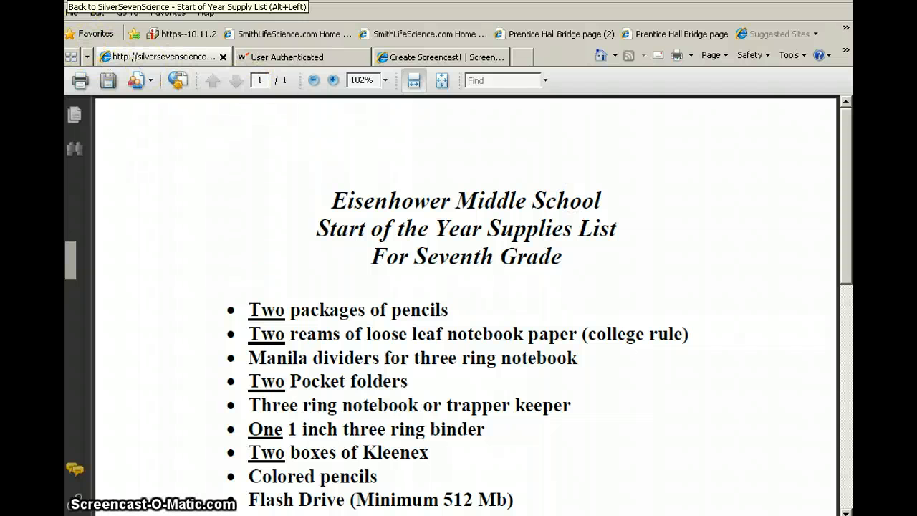
pyautogui.click(73, 1)
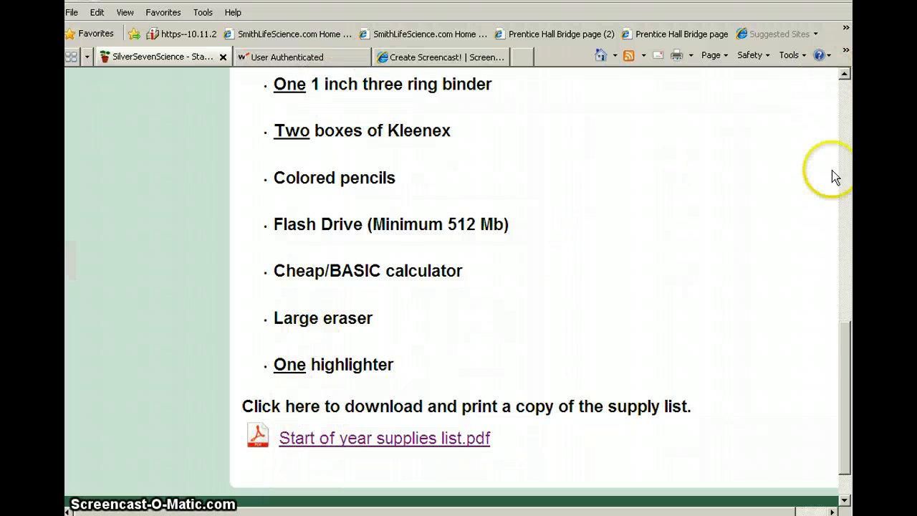
# - Open the Start of Year Supply List page in the editor and cancel the editing without changes
pyautogui.moveTo(845, 337); pyautogui.dragTo(845, 131)
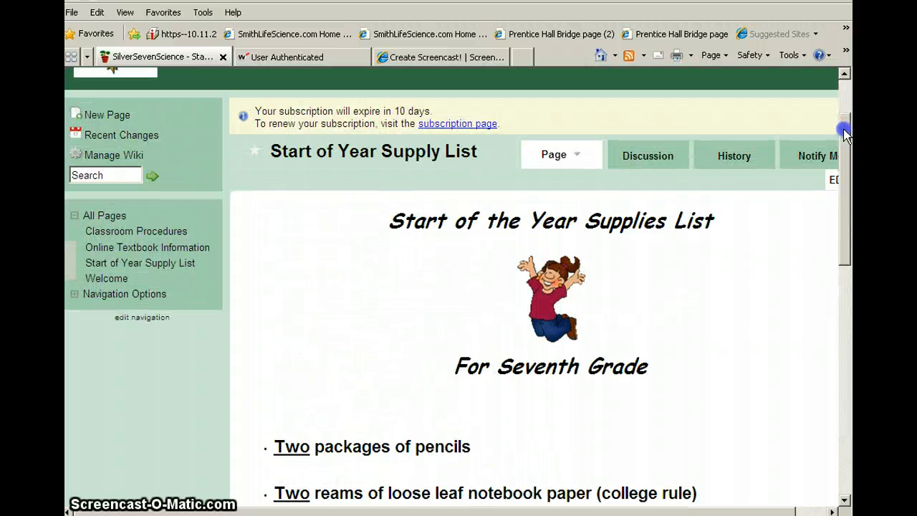
pyautogui.click(829, 184)
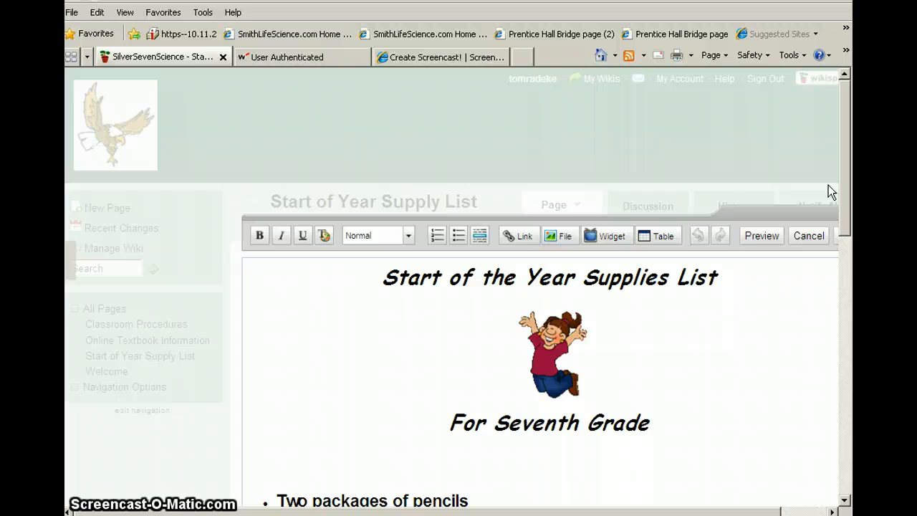
pyautogui.click(672, 194)
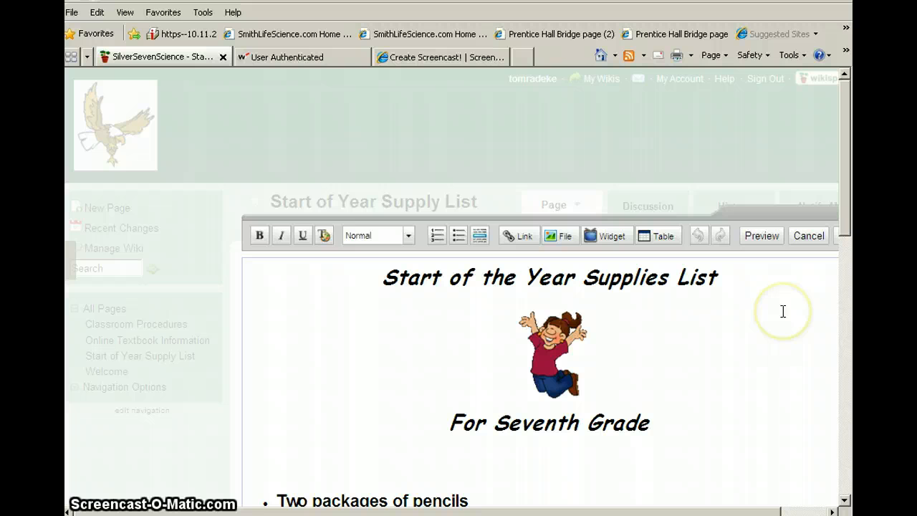
pyautogui.click(812, 239)
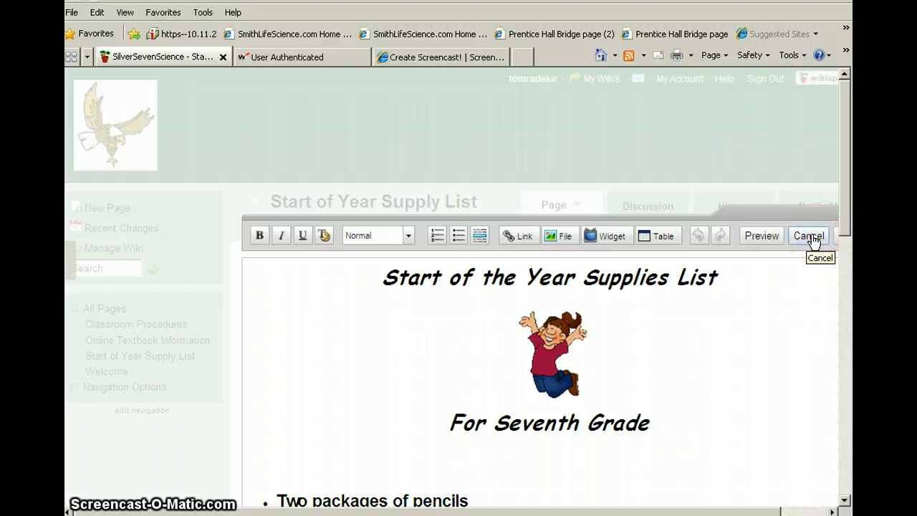